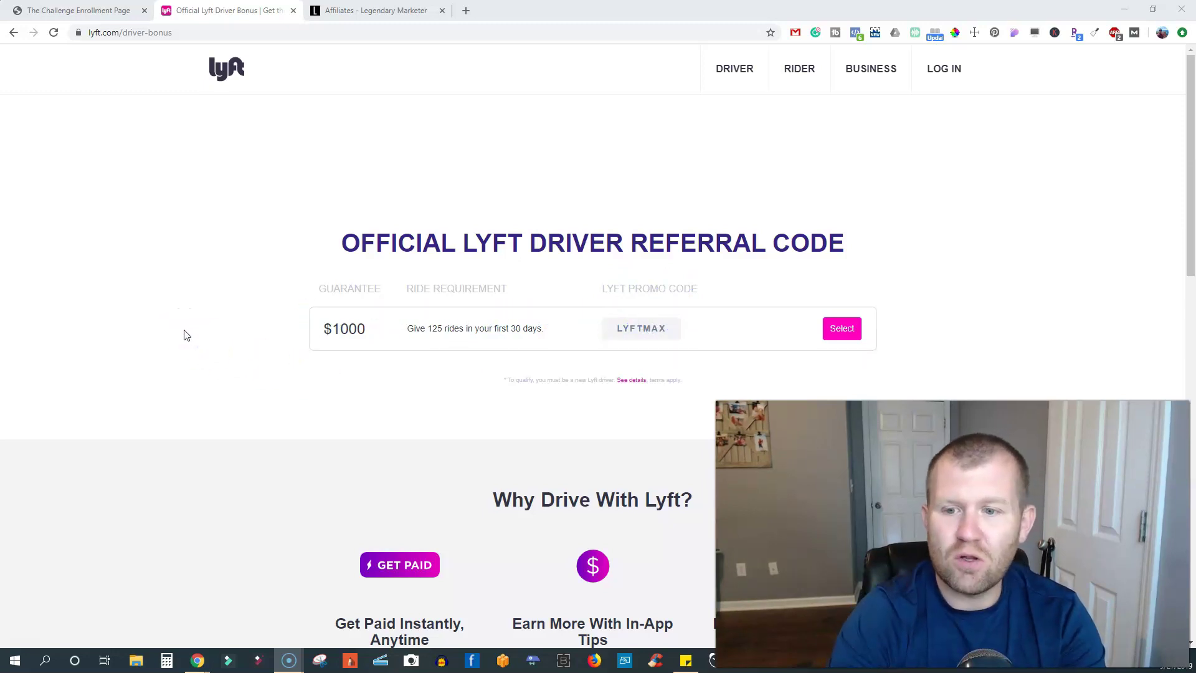
{"action": "scroll", "coordinate": [184, 335], "scroll_direction": "down", "scroll_amount": 3}
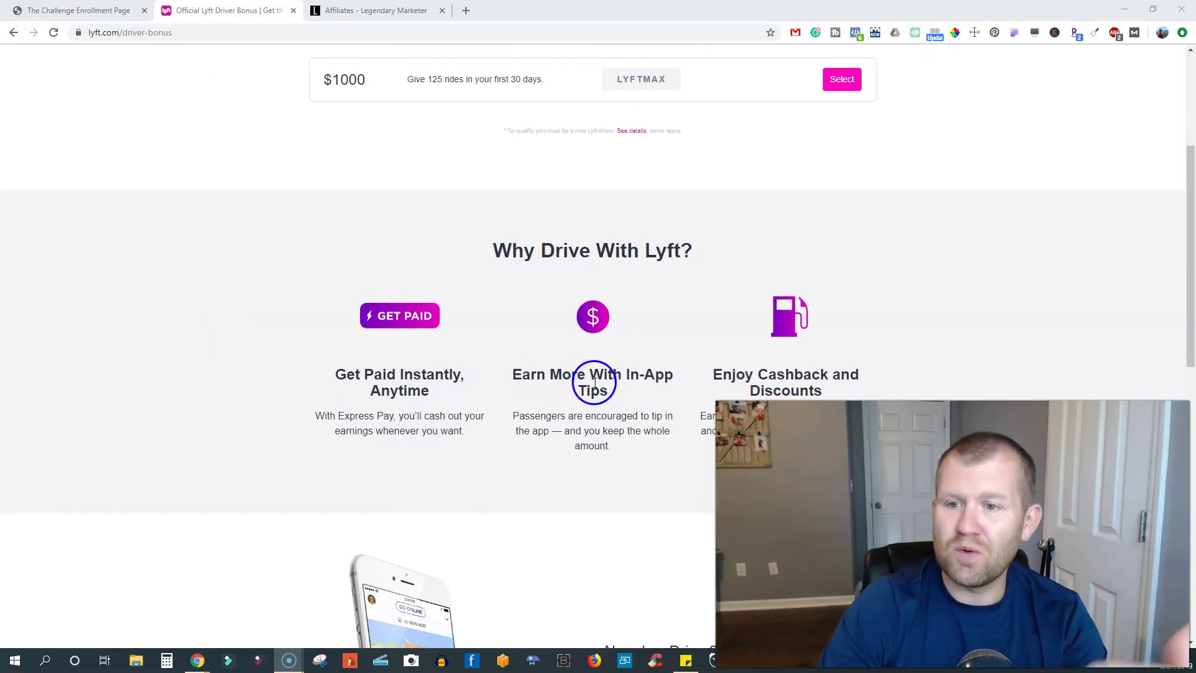
{"action": "scroll", "coordinate": [710, 378], "scroll_direction": "down", "scroll_amount": 1}
{"action": "scroll", "coordinate": [739, 374], "scroll_direction": "down", "scroll_amount": 3}
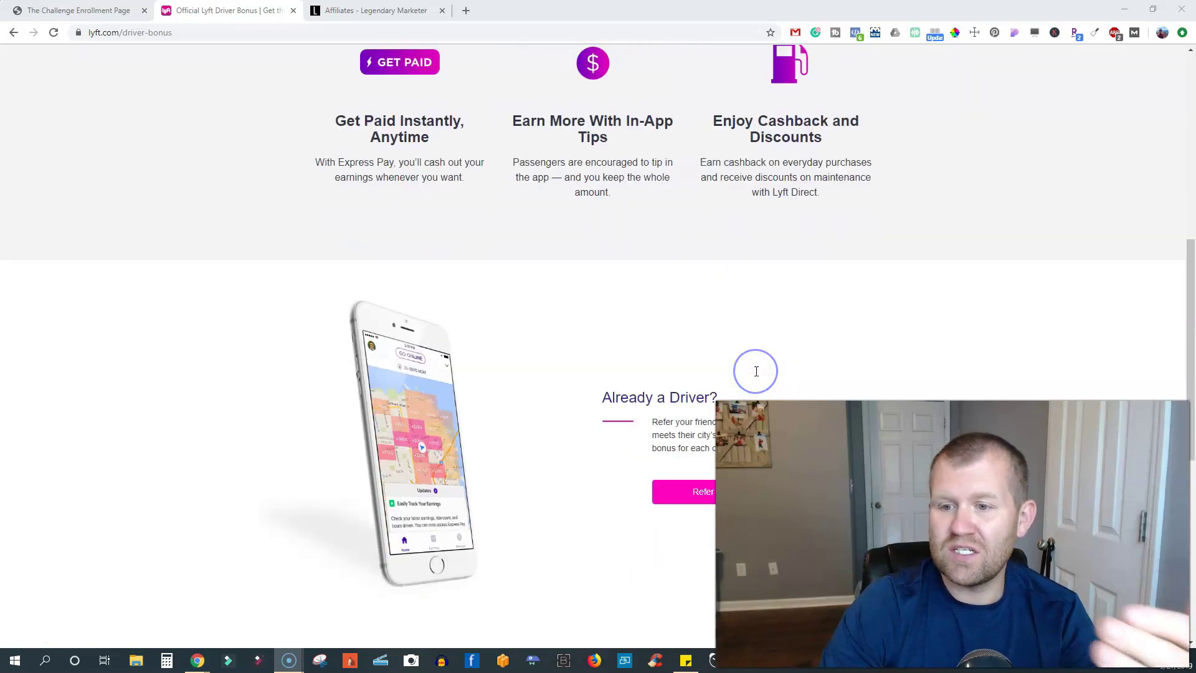
{"action": "scroll", "coordinate": [757, 371], "scroll_direction": "down", "scroll_amount": 1}
{"action": "scroll", "coordinate": [570, 397], "scroll_direction": "up", "scroll_amount": 8}
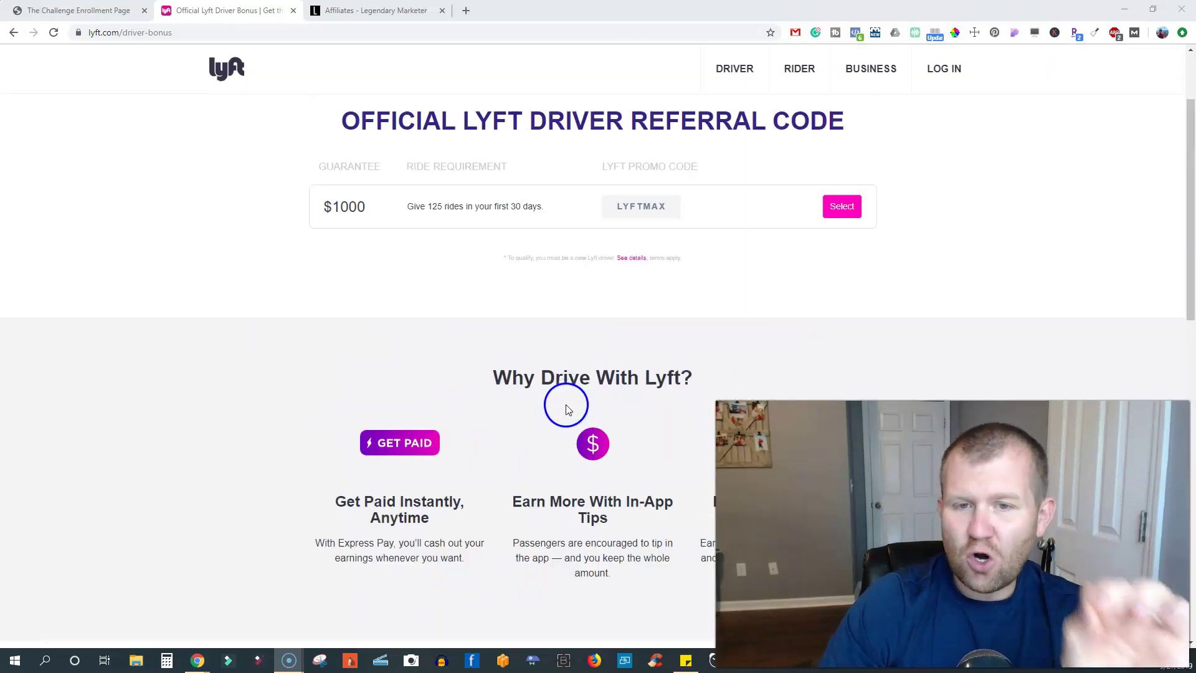
{"action": "scroll", "coordinate": [565, 409], "scroll_direction": "up", "scroll_amount": 2}
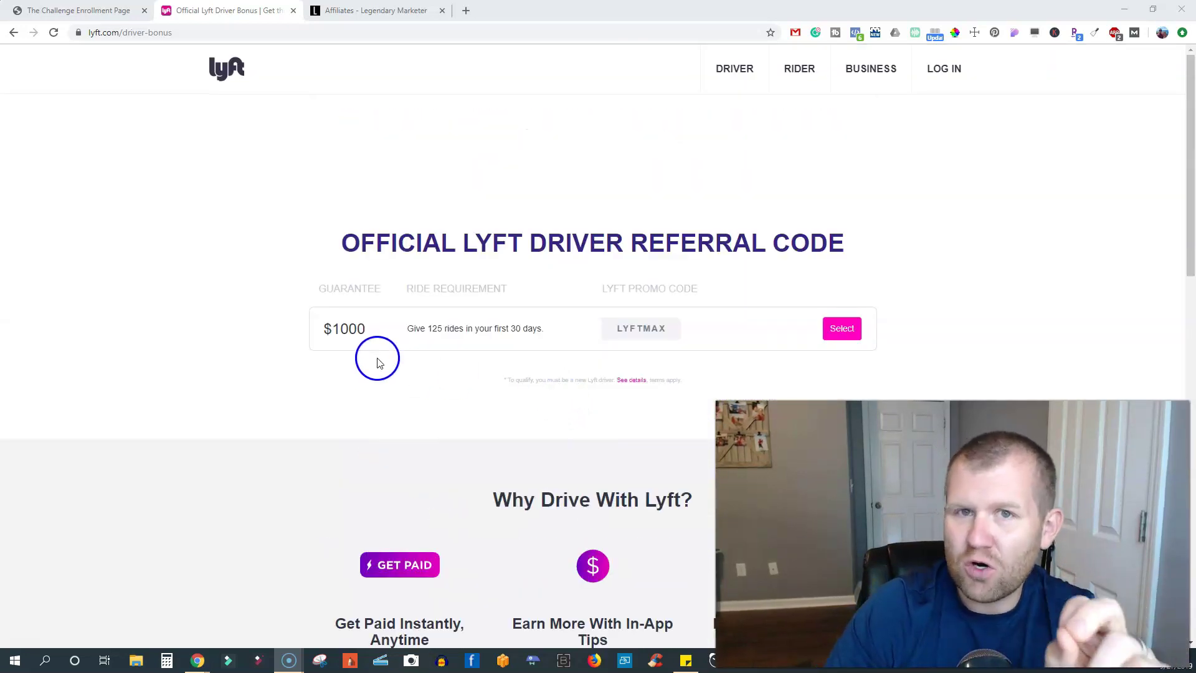
{"action": "scroll", "coordinate": [380, 364], "scroll_direction": "down", "scroll_amount": 5}
{"action": "key", "text": "alt+Left"}
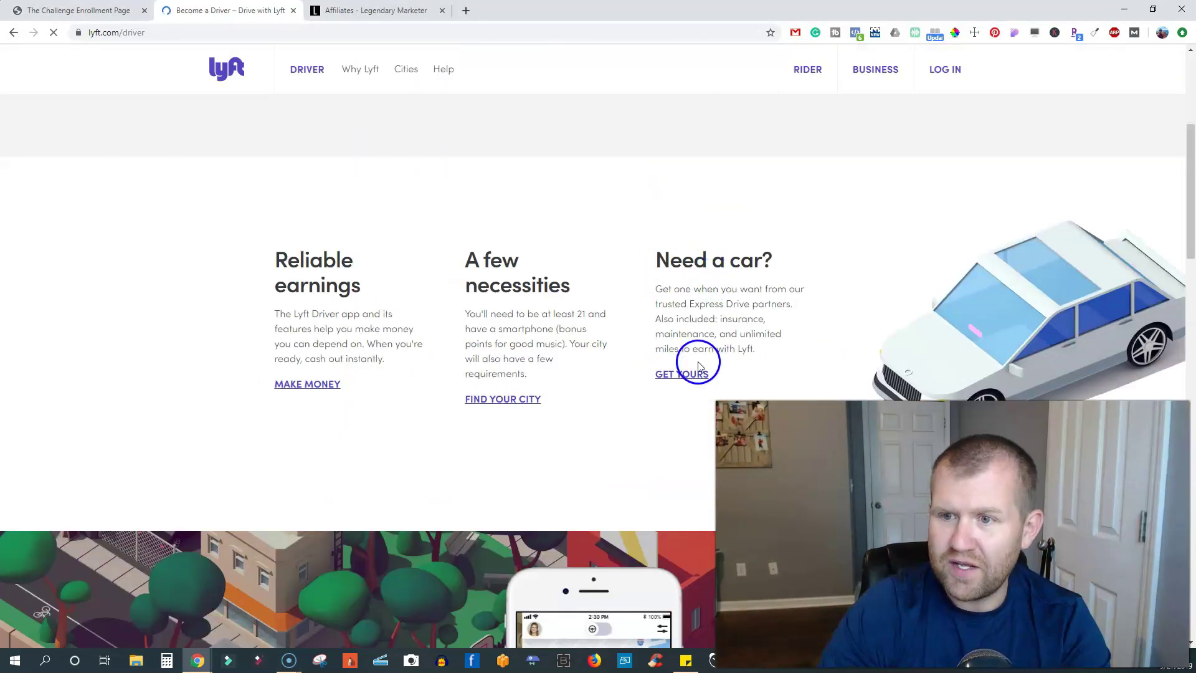
{"action": "left_click", "coordinate": [689, 378]}
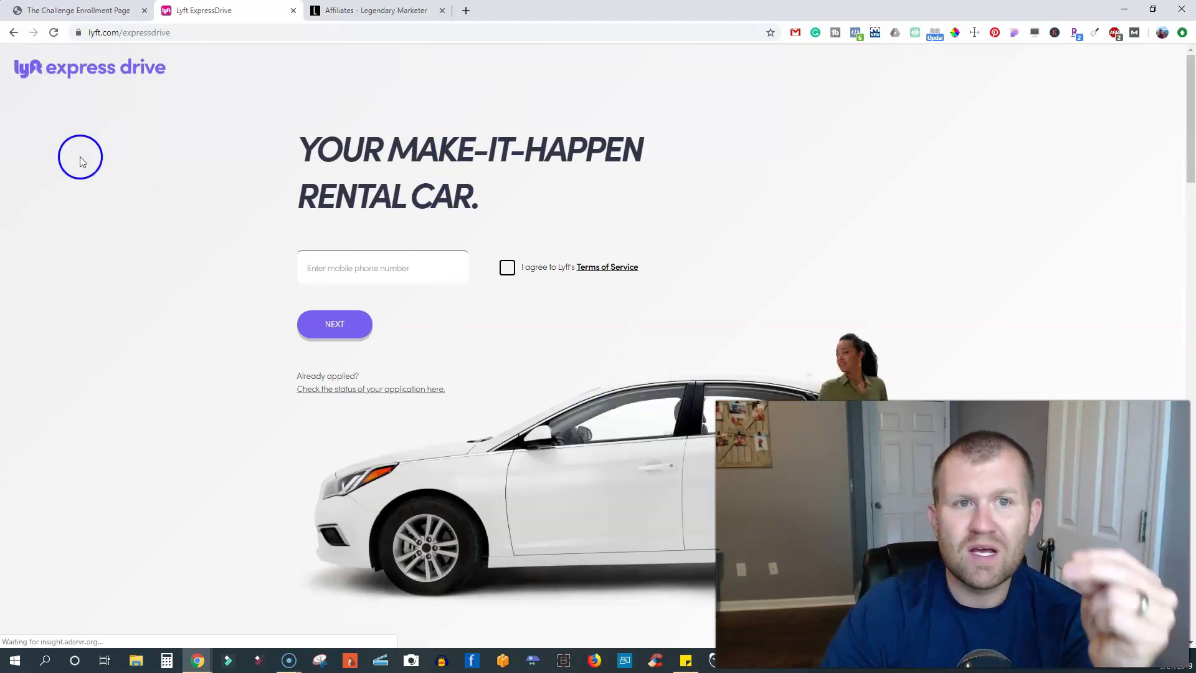
{"action": "left_click", "coordinate": [94, 69]}
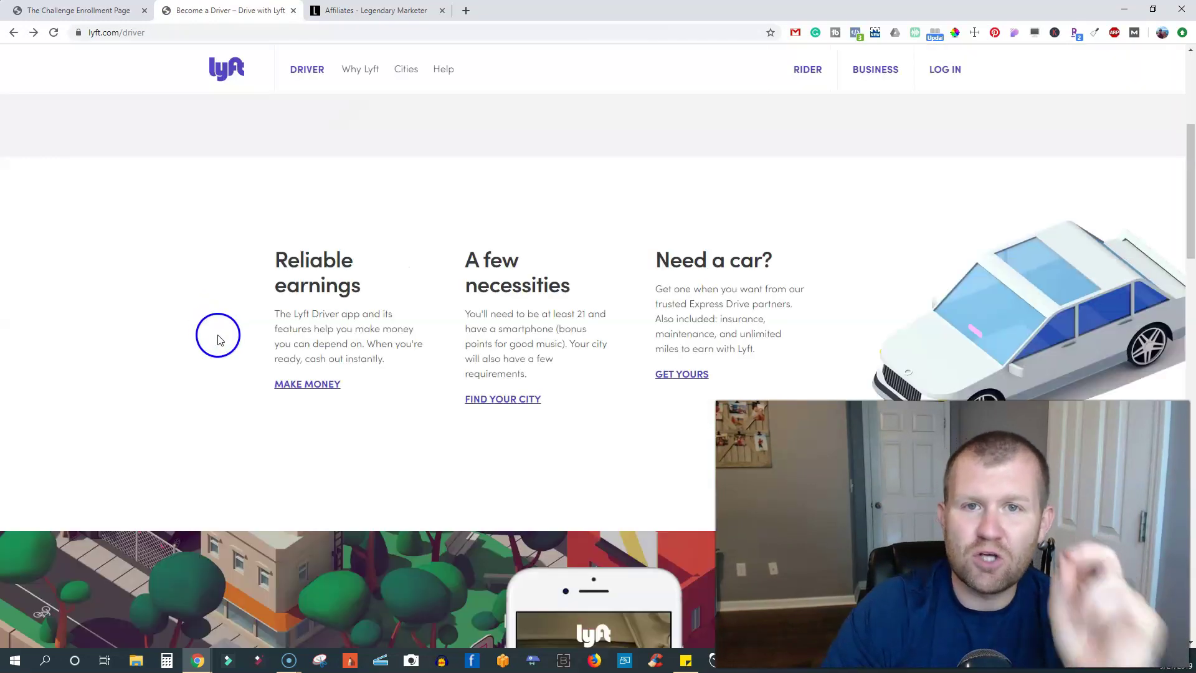
{"action": "scroll", "coordinate": [222, 329], "scroll_direction": "up", "scroll_amount": 5}
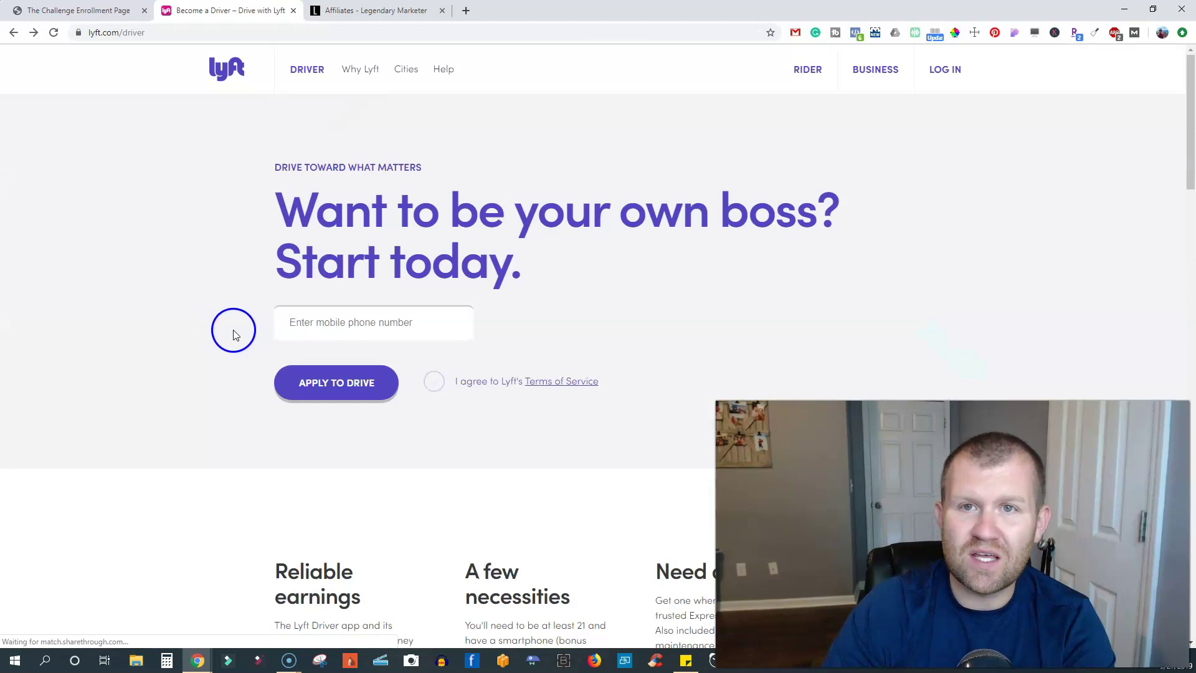
{"action": "key", "text": "alt+Left"}
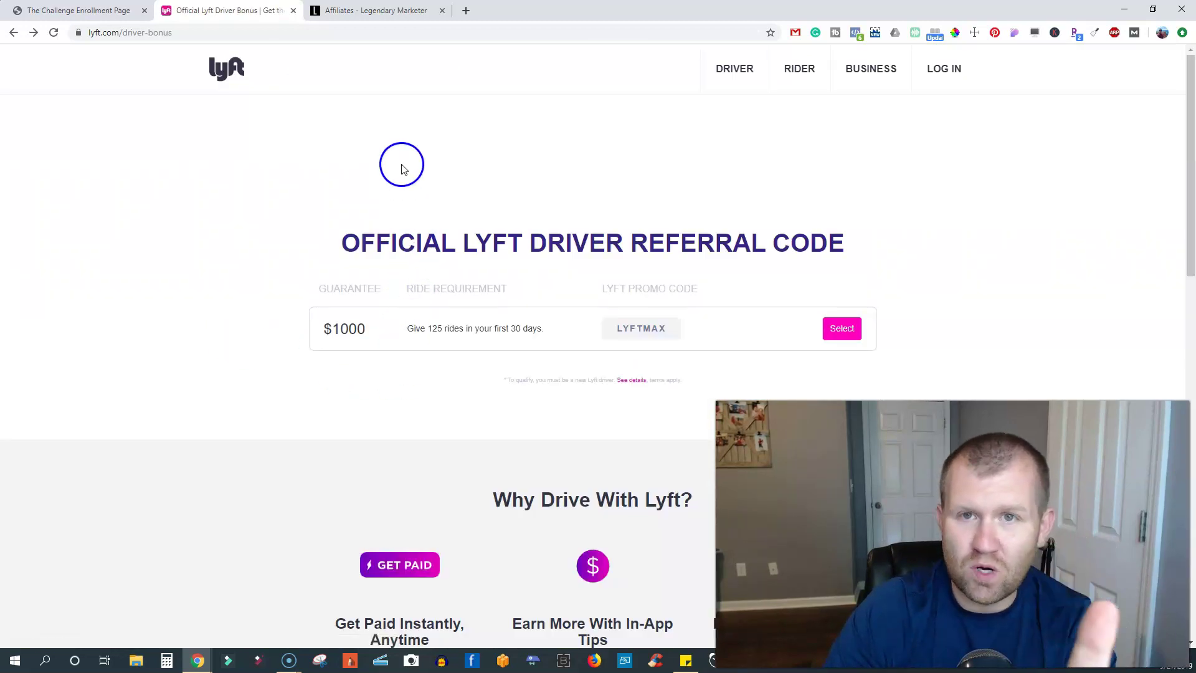
Switch to the 'Affiliates - Legendary Marketer' tab to view the Pro and Basic commission table.
{"action": "left_click", "coordinate": [378, 10]}
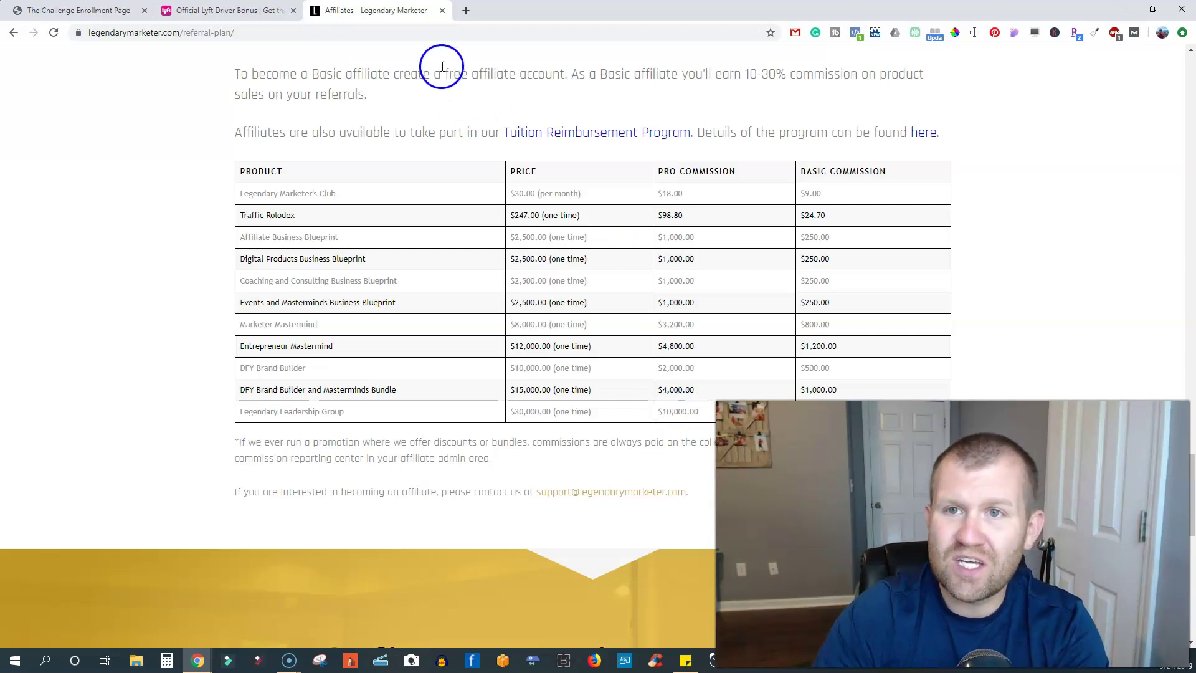
Load office.legendarymarketer.com in a new tab and open Commissions, showing $7,214.16 all time.
{"action": "left_click", "coordinate": [466, 12]}
{"action": "type", "text": "o"}
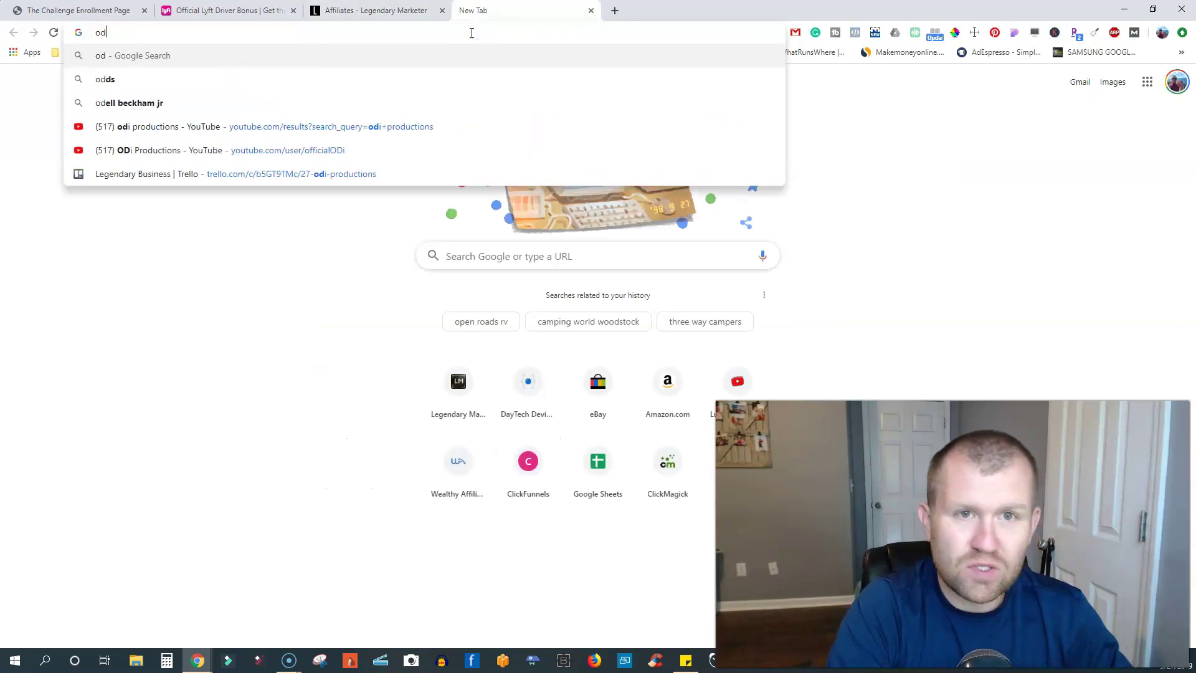
{"action": "type", "text": "ff"}
{"action": "key", "text": "Return"}
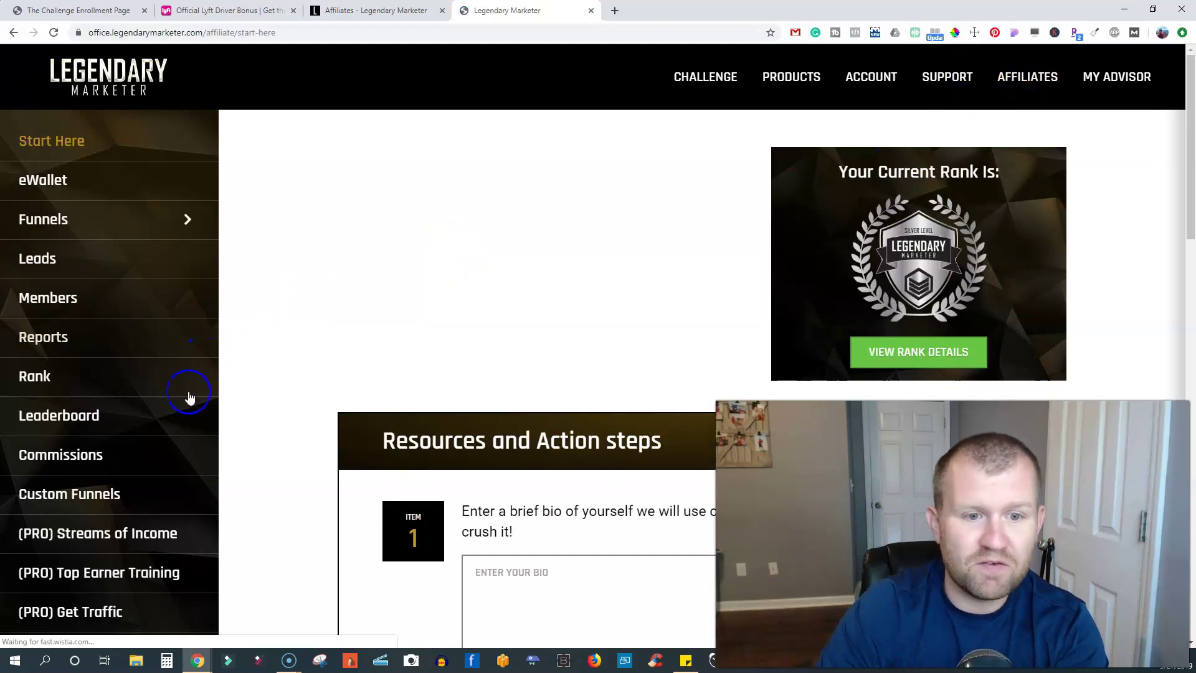
{"action": "left_click", "coordinate": [234, 447]}
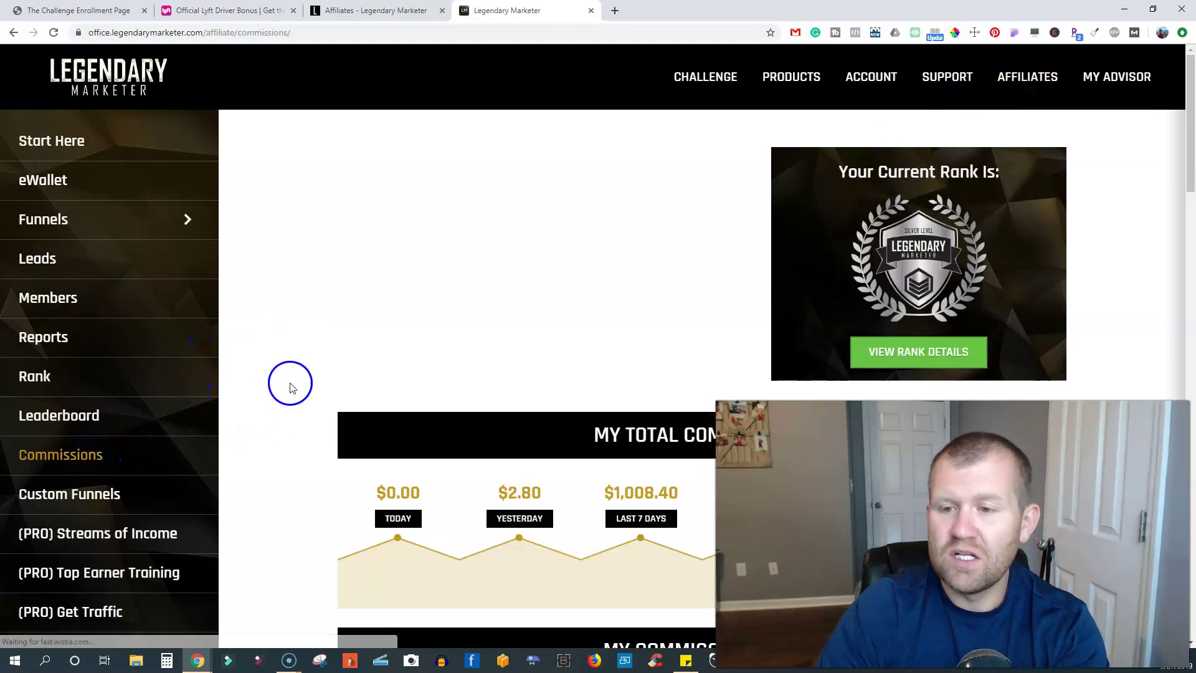
{"action": "scroll", "coordinate": [629, 370], "scroll_direction": "down", "scroll_amount": 2}
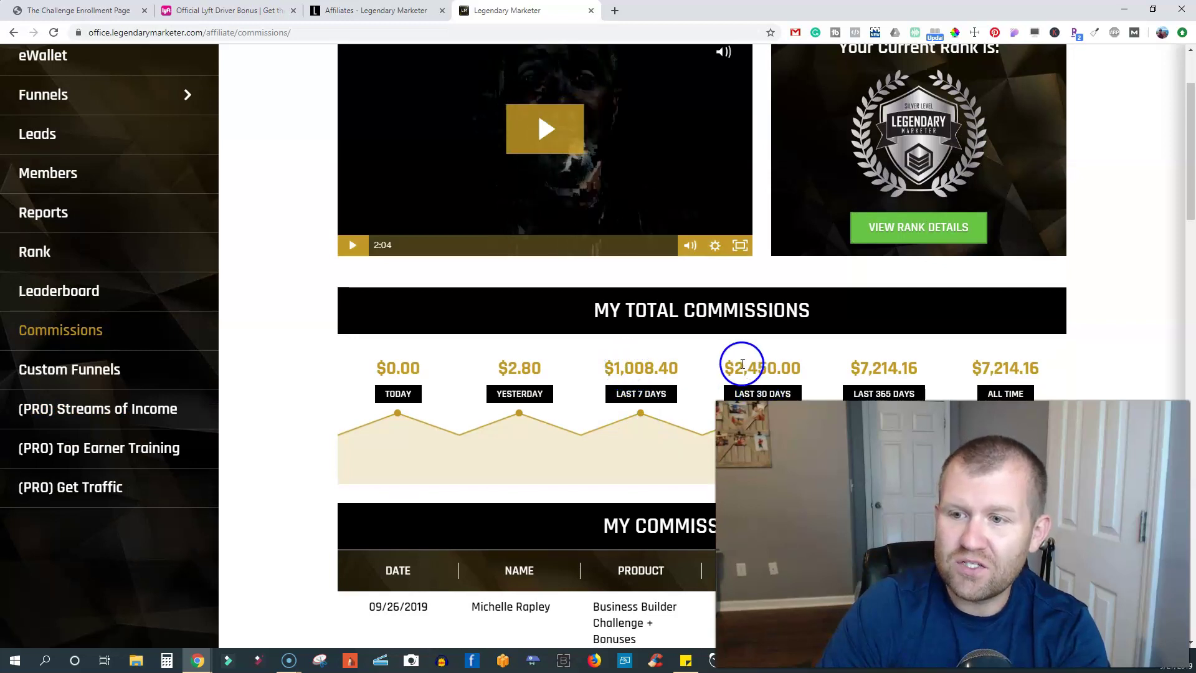
{"action": "scroll", "coordinate": [764, 368], "scroll_direction": "down", "scroll_amount": 1}
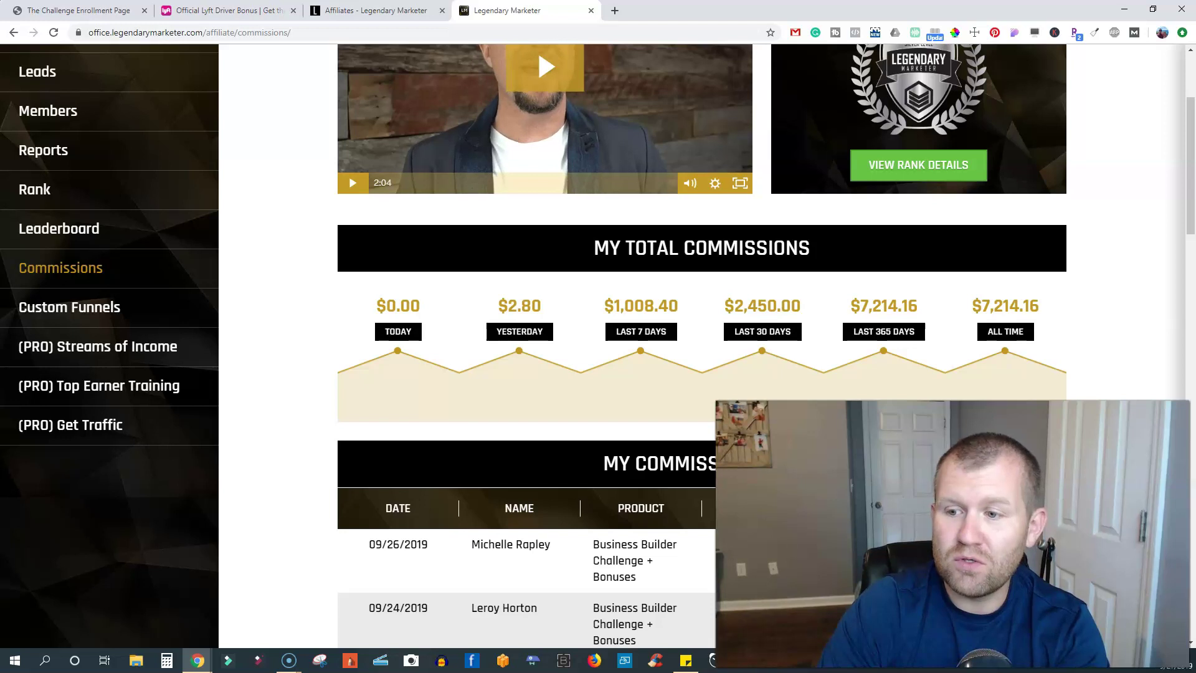